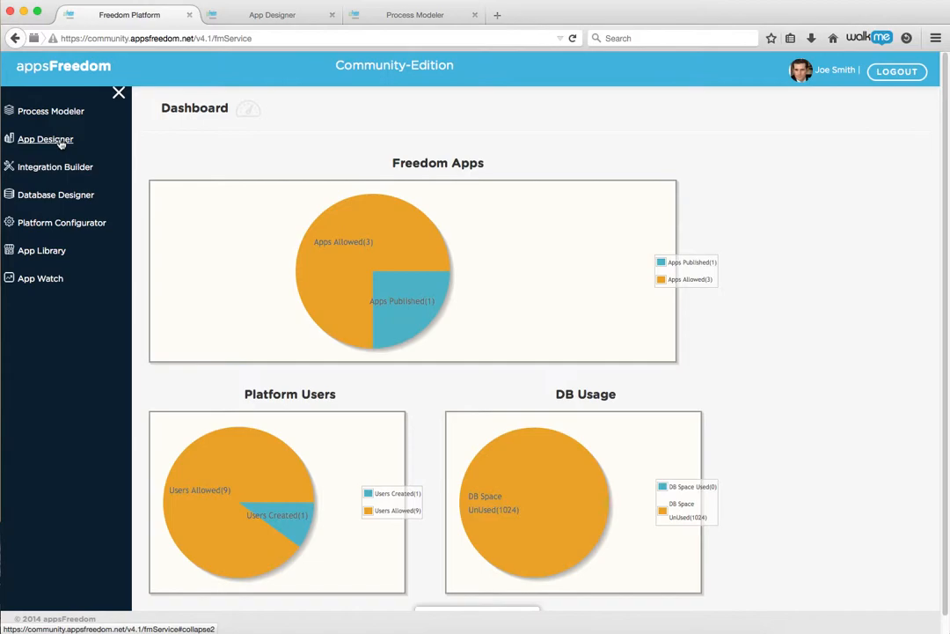
Open the TimeSheet project and expand Timesheet-Entry to reveal its List TS and Enter-TS pages
left_click(259, 19)
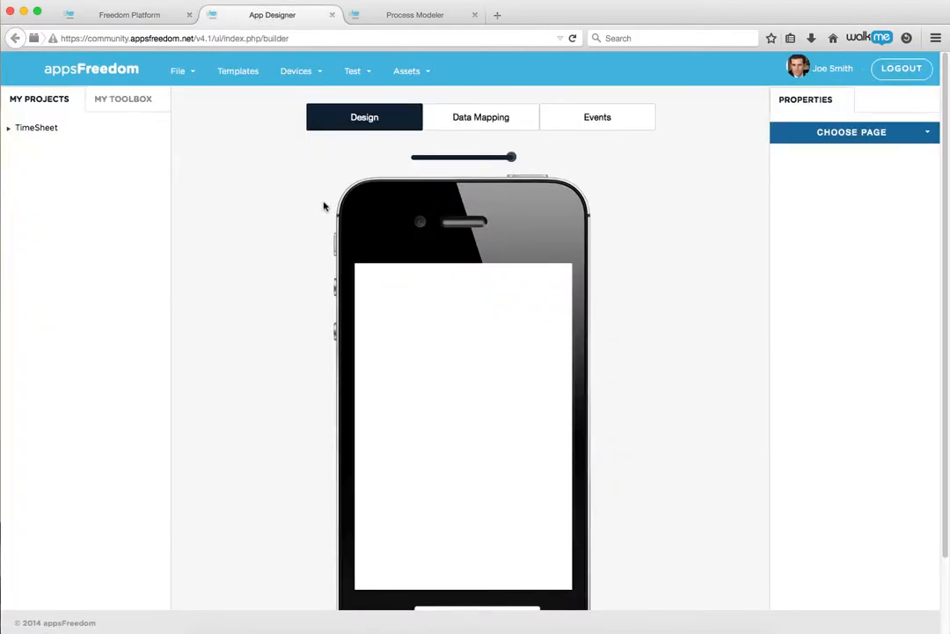
left_click(15, 132)
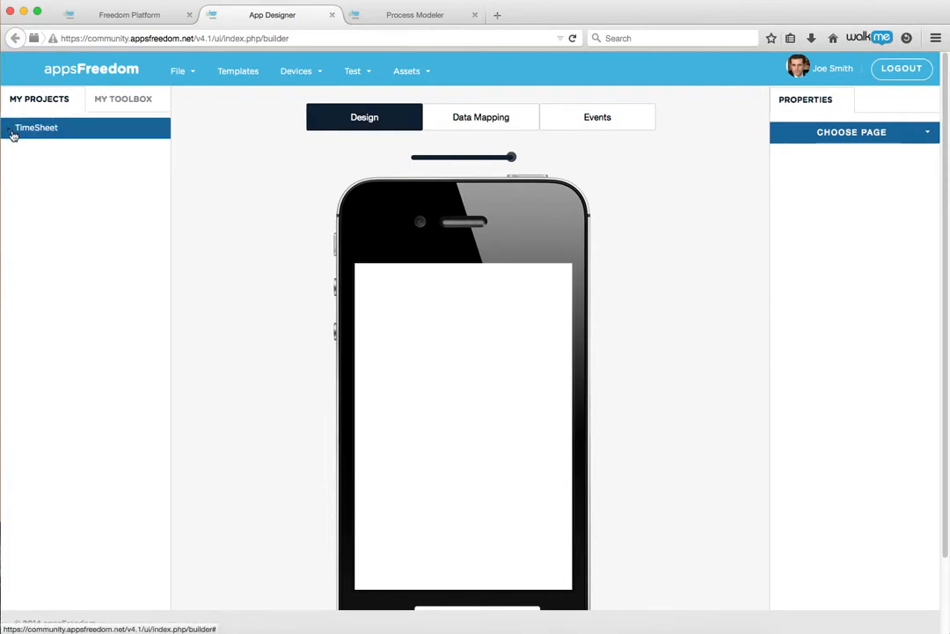
left_click(9, 130)
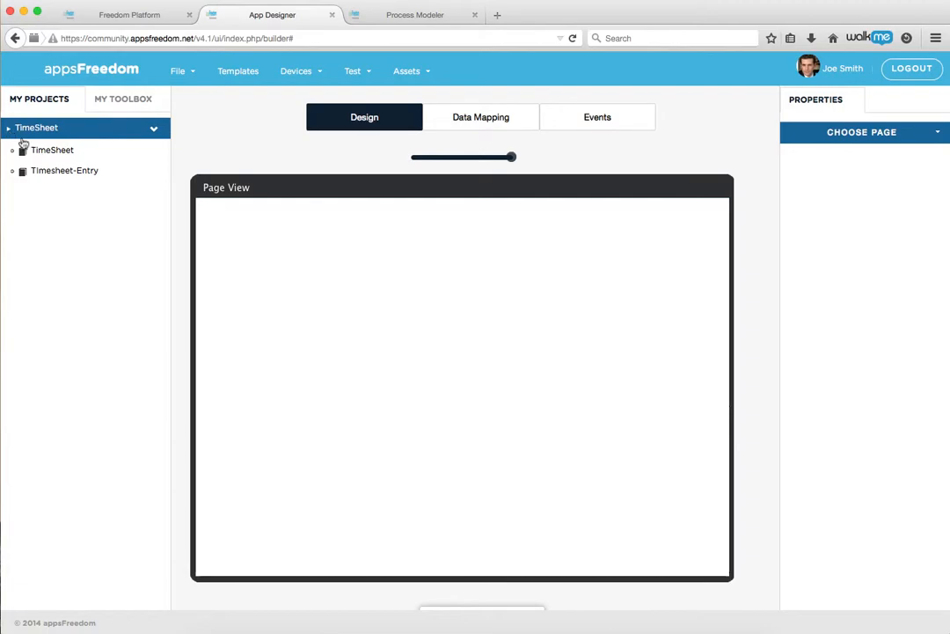
left_click(55, 172)
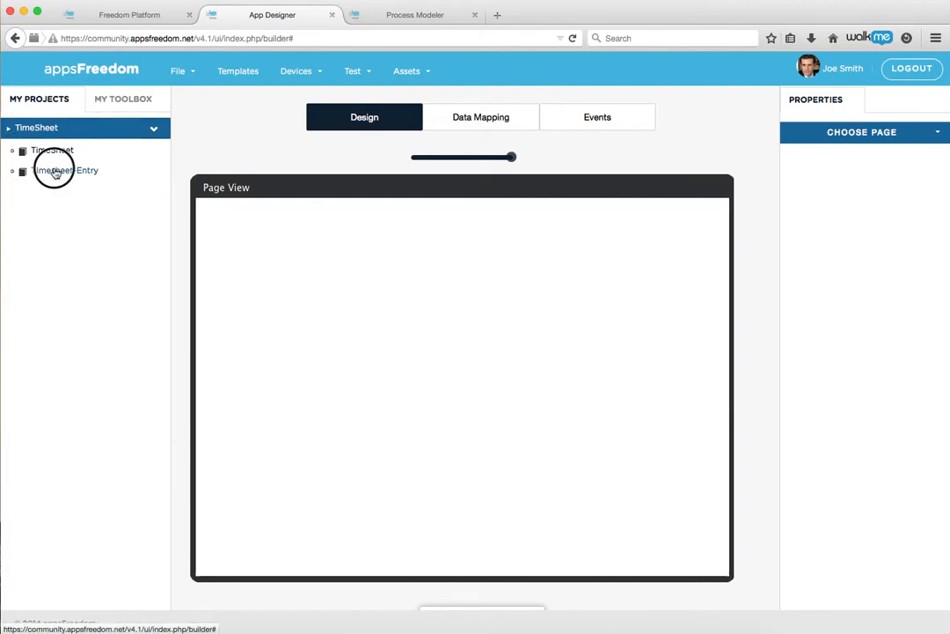
Browse the toolbox's Standard, Advanced and Analytics widgets, ending on the Pie, Bar, Line, Bubble and Column charts
left_click(109, 101)
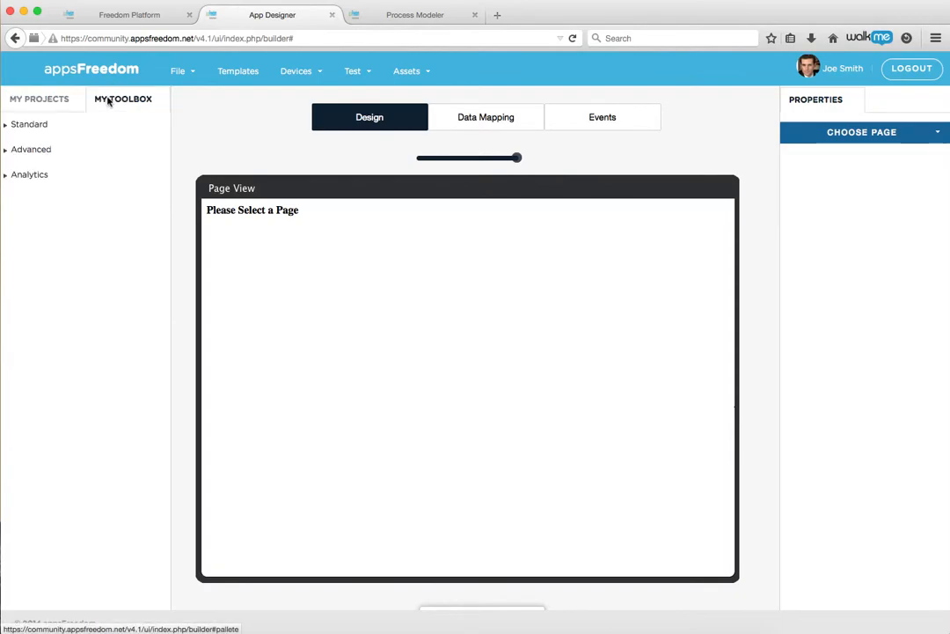
left_click(17, 126)
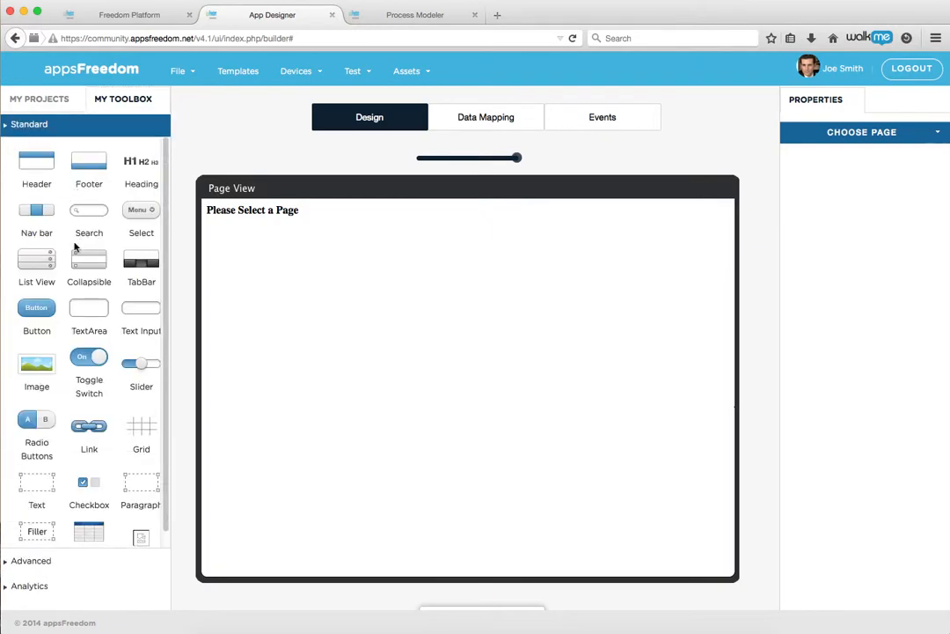
scroll(81, 383, "down", 1)
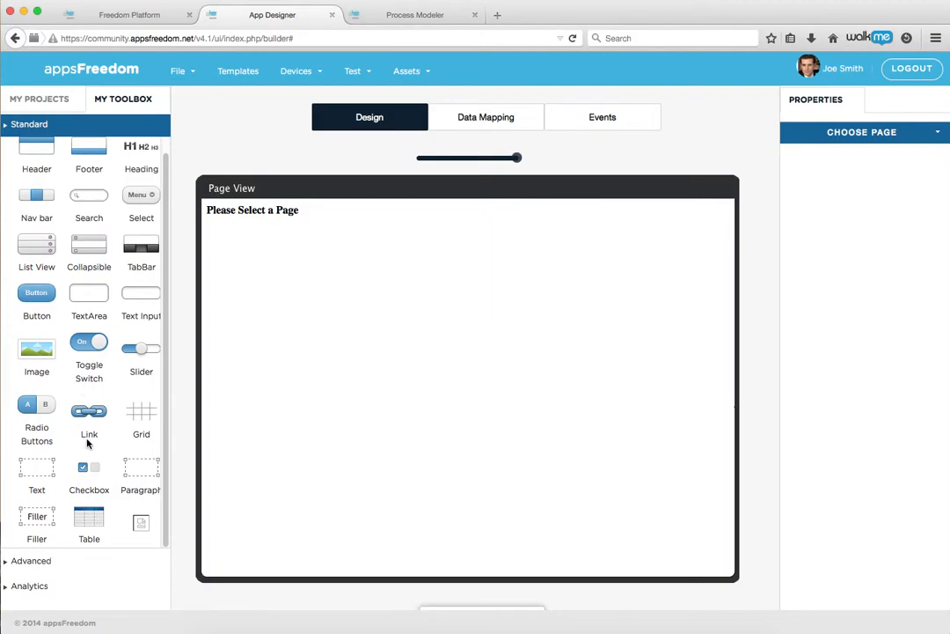
left_click(31, 562)
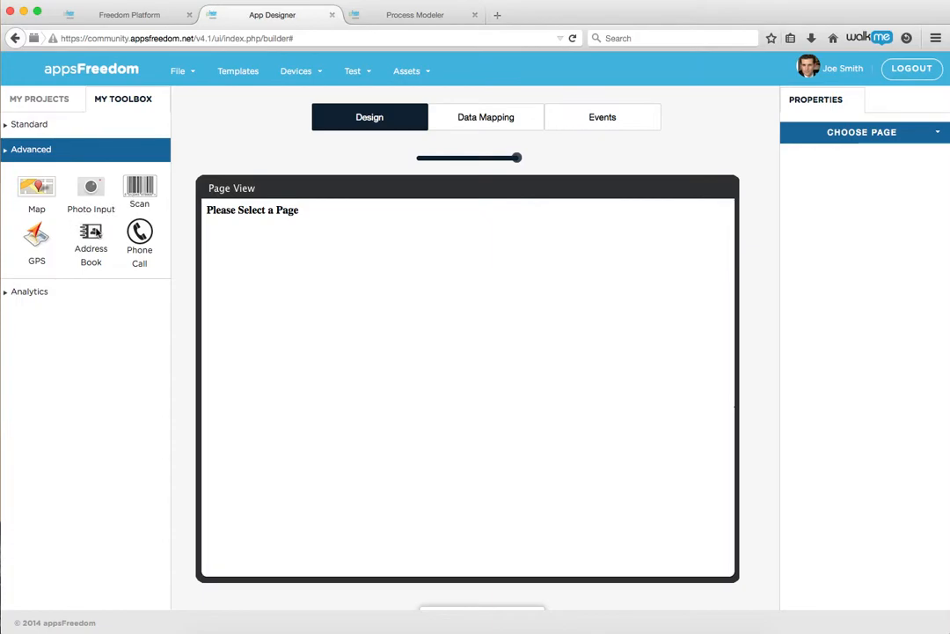
left_click(42, 295)
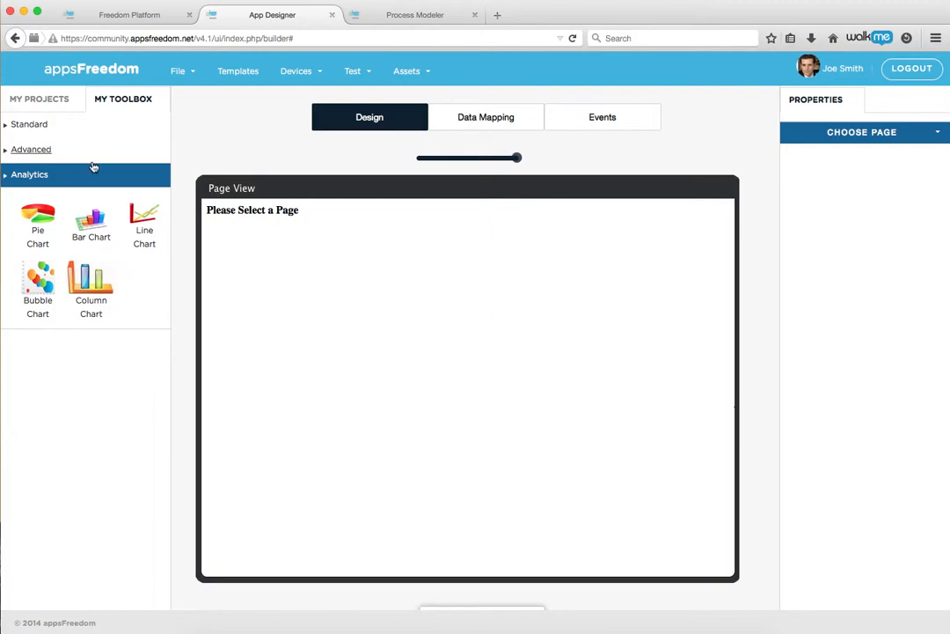
Open the List TS page from the project tree and view its Data Mapping tab, which shows no mappings
left_click(38, 106)
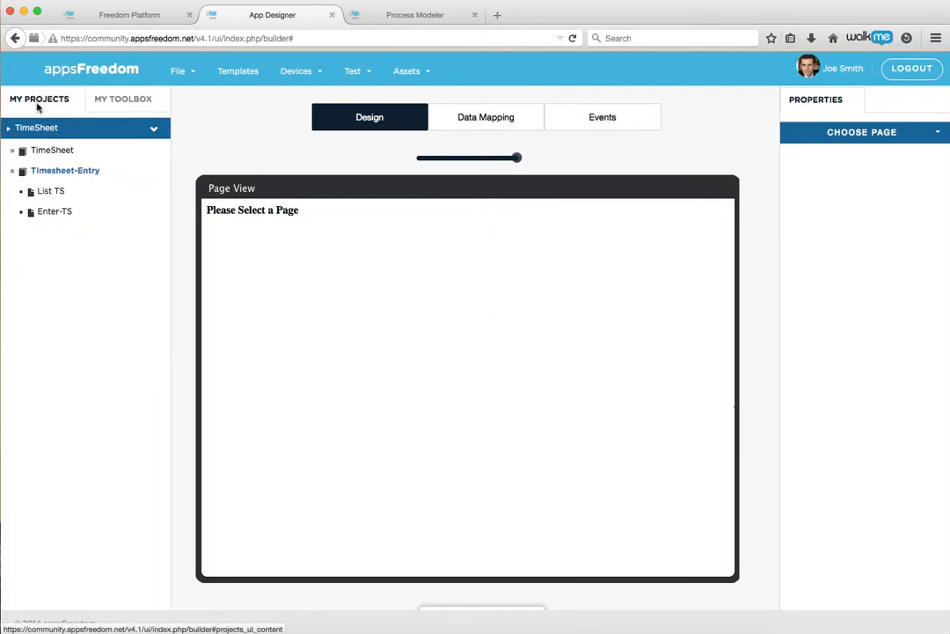
left_click(50, 193)
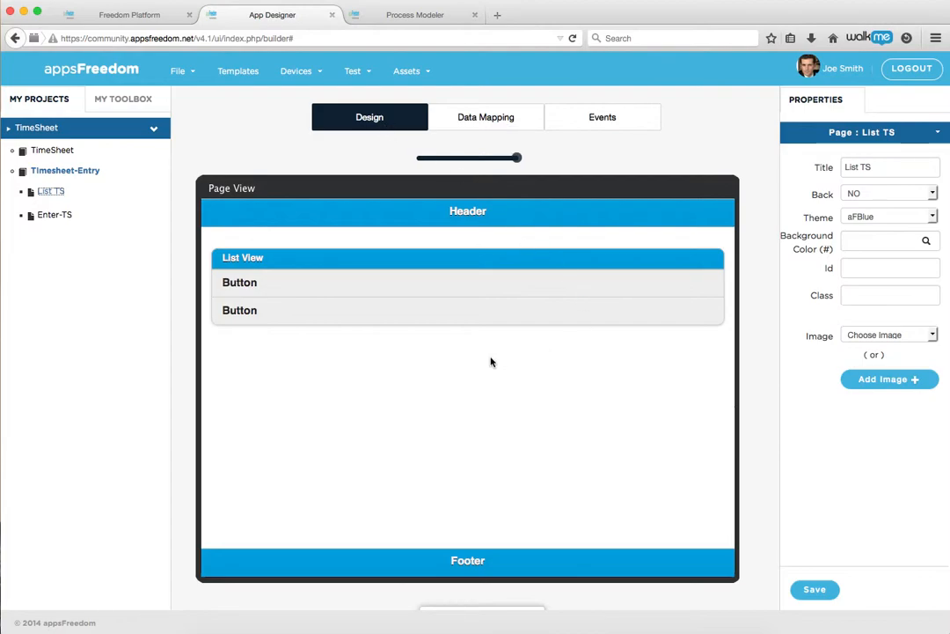
left_click(494, 124)
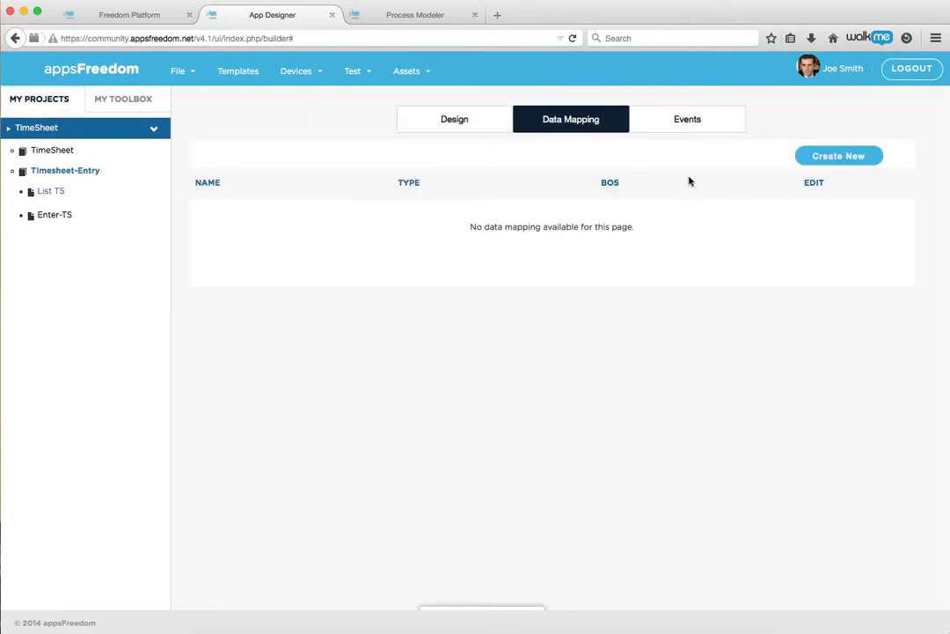
Start a new Service data mapping for List TS, then switch to the page's Events view
left_click(819, 161)
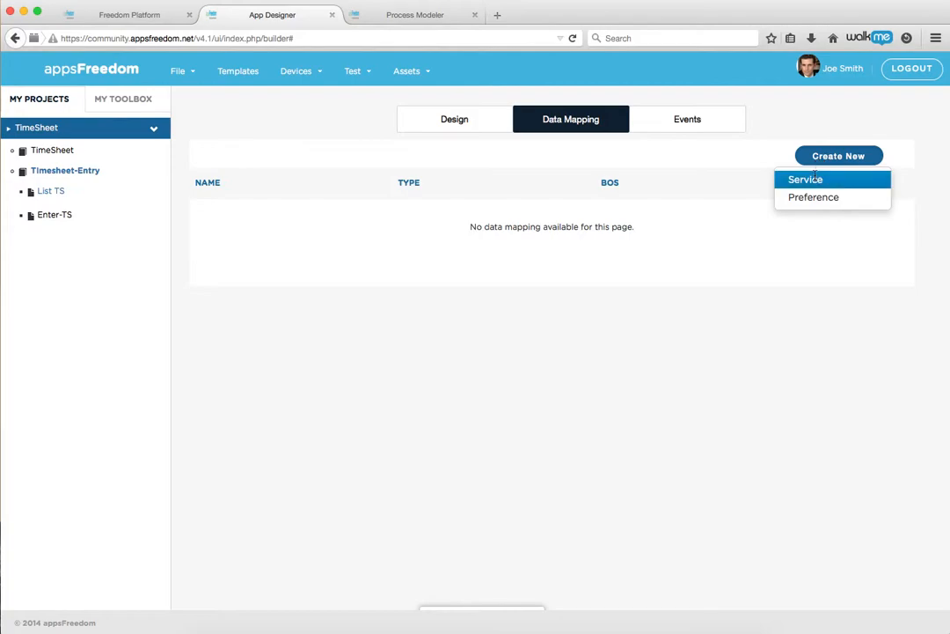
left_click(815, 178)
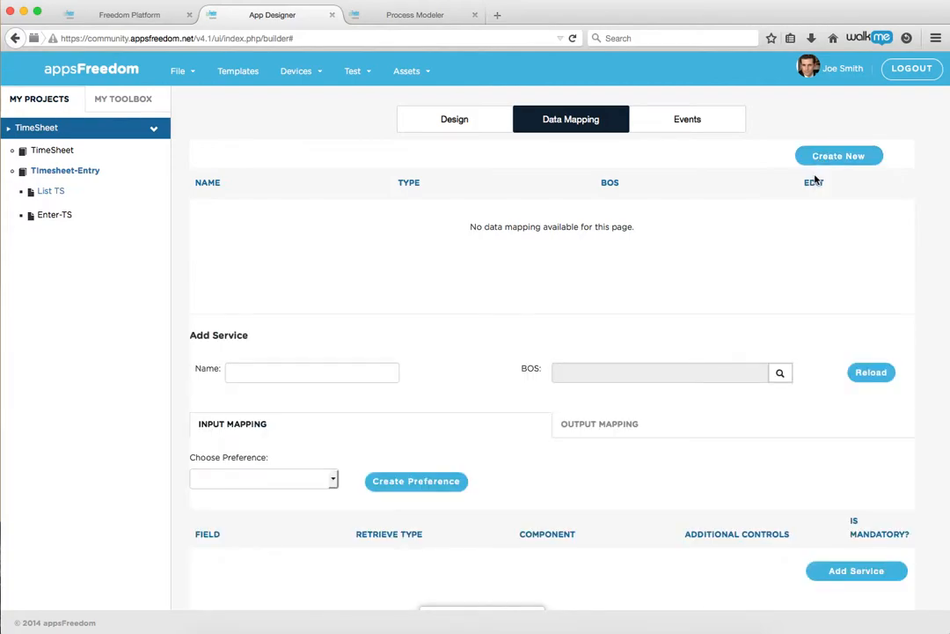
left_click(690, 128)
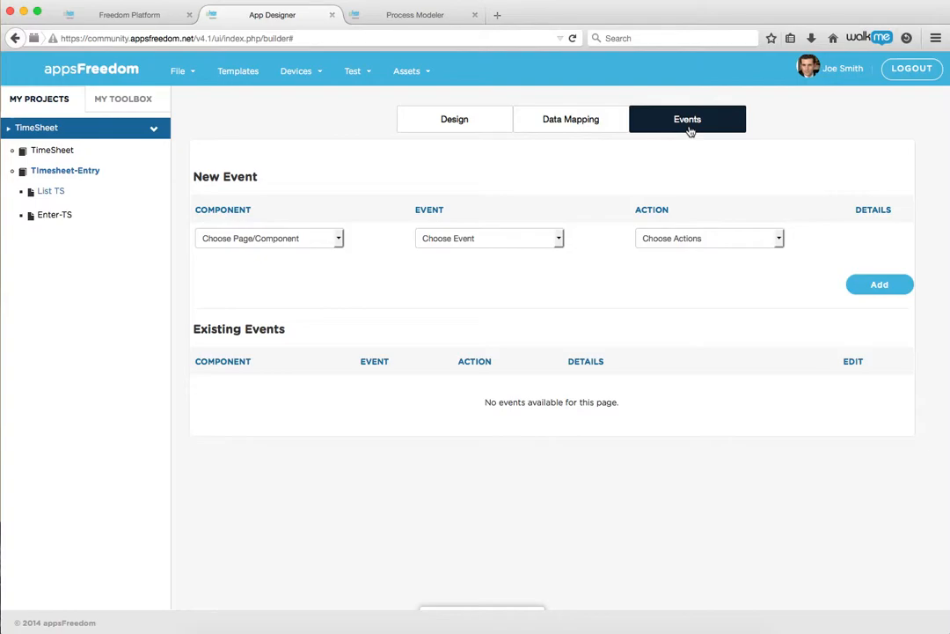
Choose List TS as the new event's component, leaving the event and action unselected
left_click(558, 239)
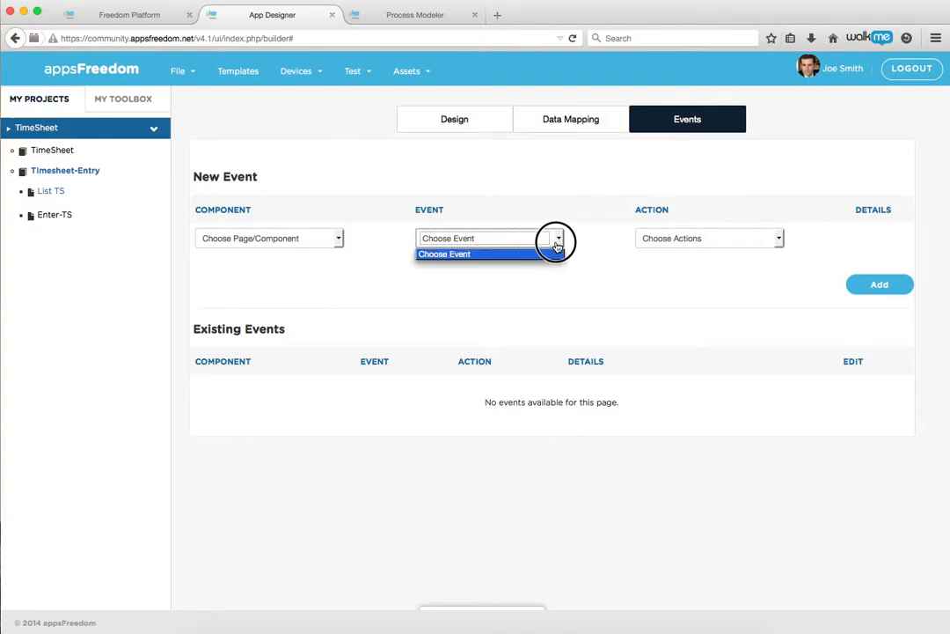
left_click(337, 239)
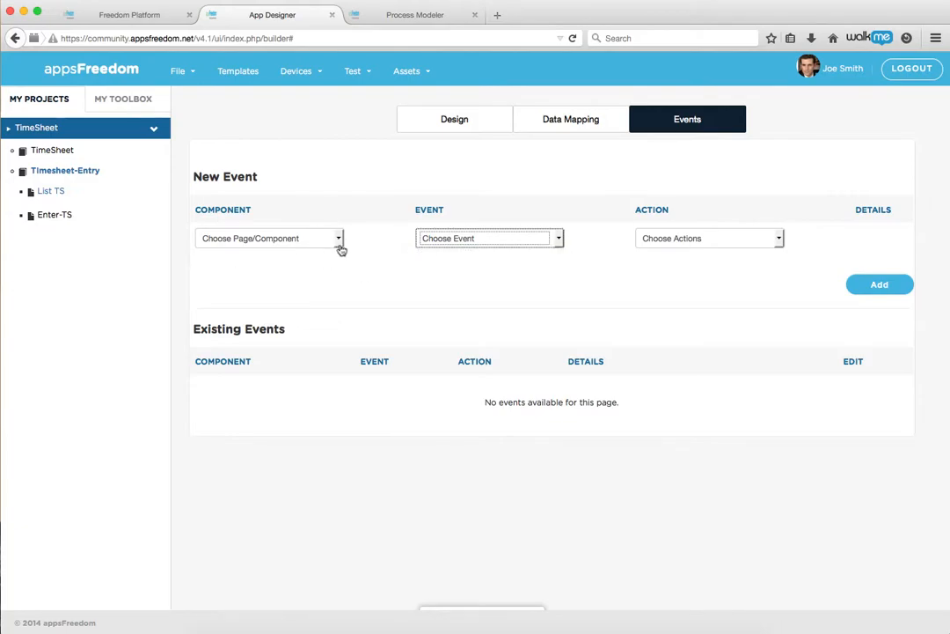
left_click(337, 240)
left_click(322, 265)
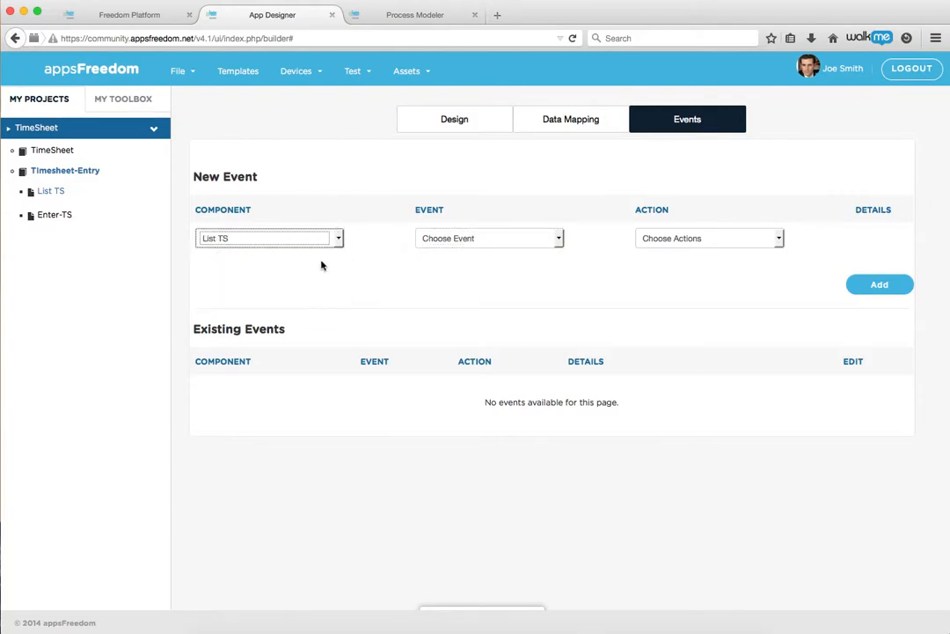
left_click(559, 239)
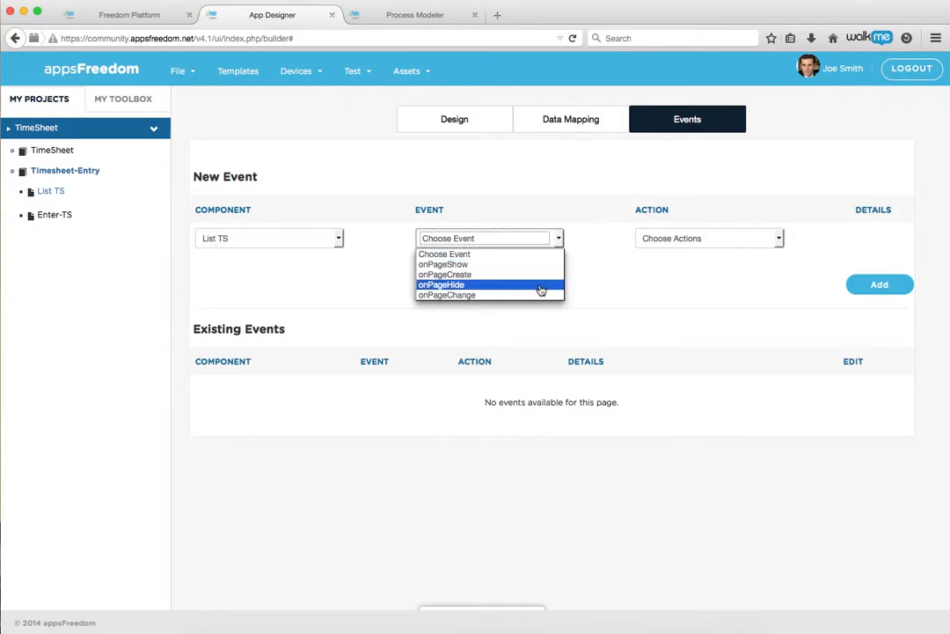
left_click(457, 119)
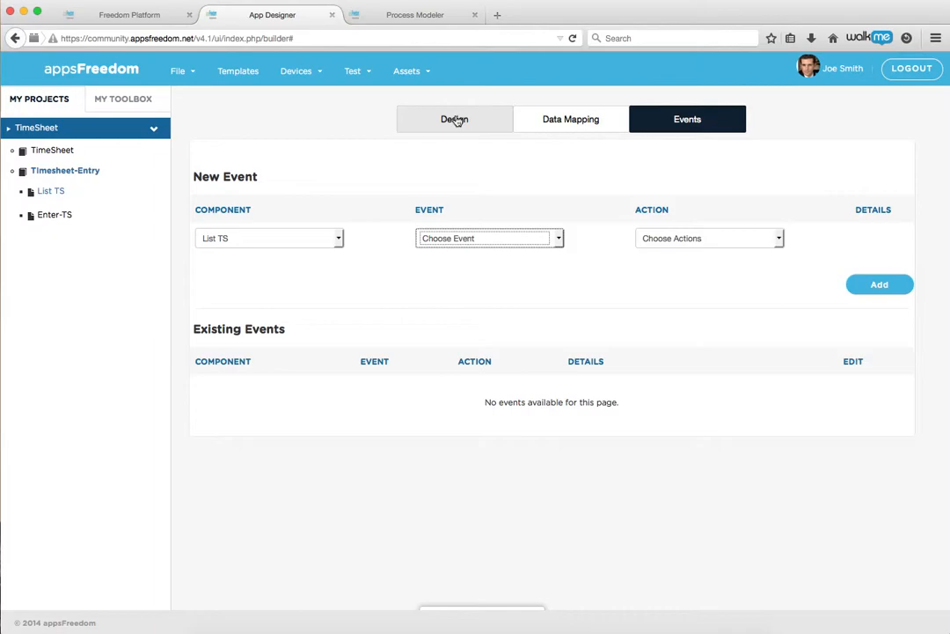
Return to the List TS design, look over the File menu, and bring up the Freedom App Templates gallery
left_click(456, 120)
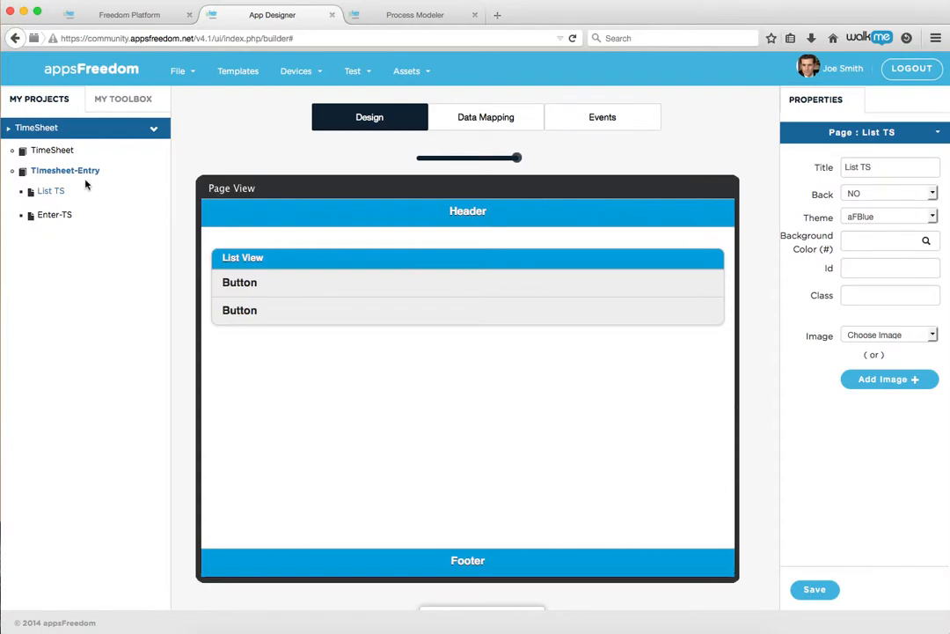
left_click(176, 78)
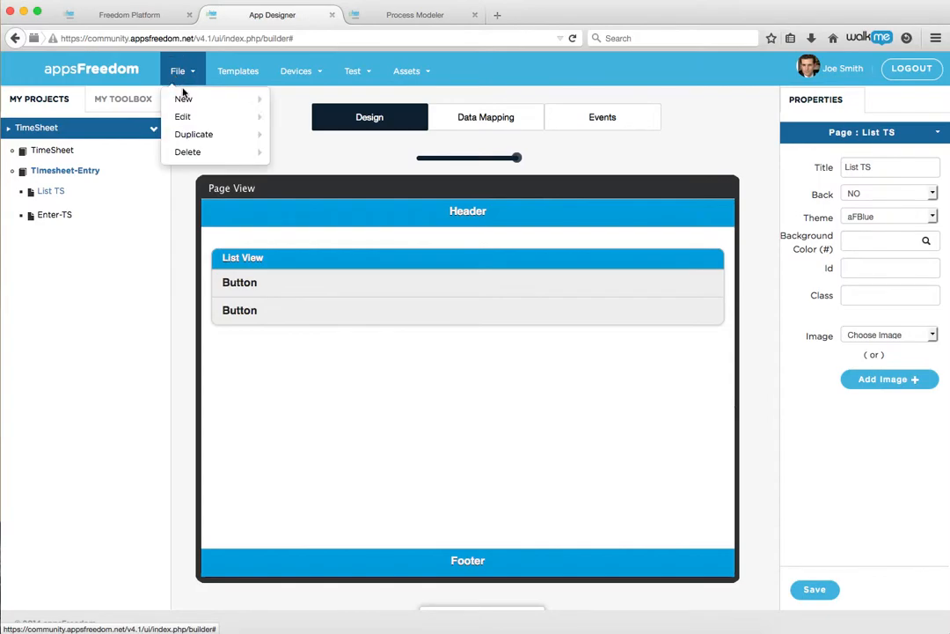
mouse_move(187, 105)
left_click(235, 73)
Expand Templates_BOSs, close the templates gallery, and reselect the List TS page
left_click(367, 174)
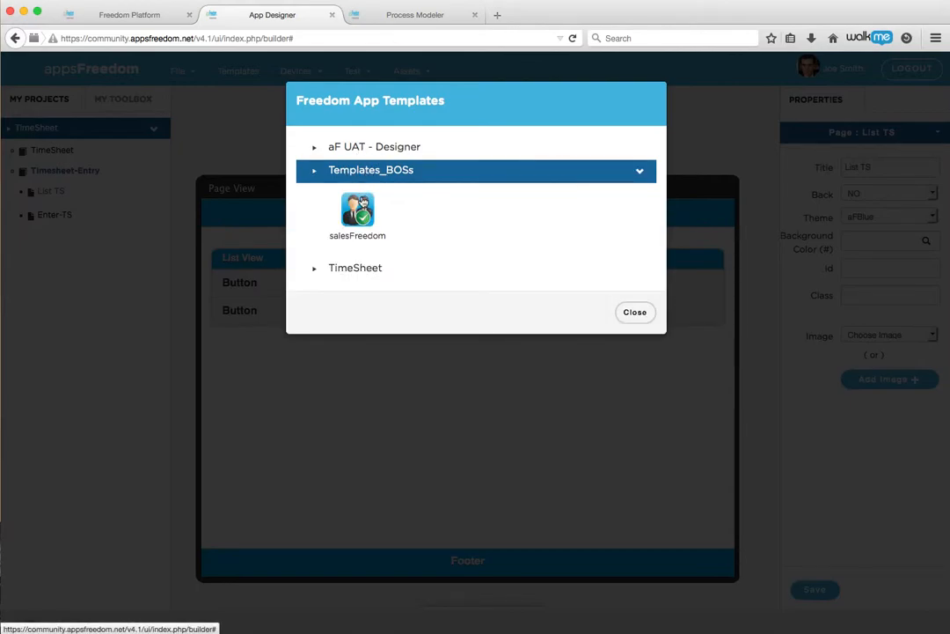
left_click(635, 312)
left_click(55, 192)
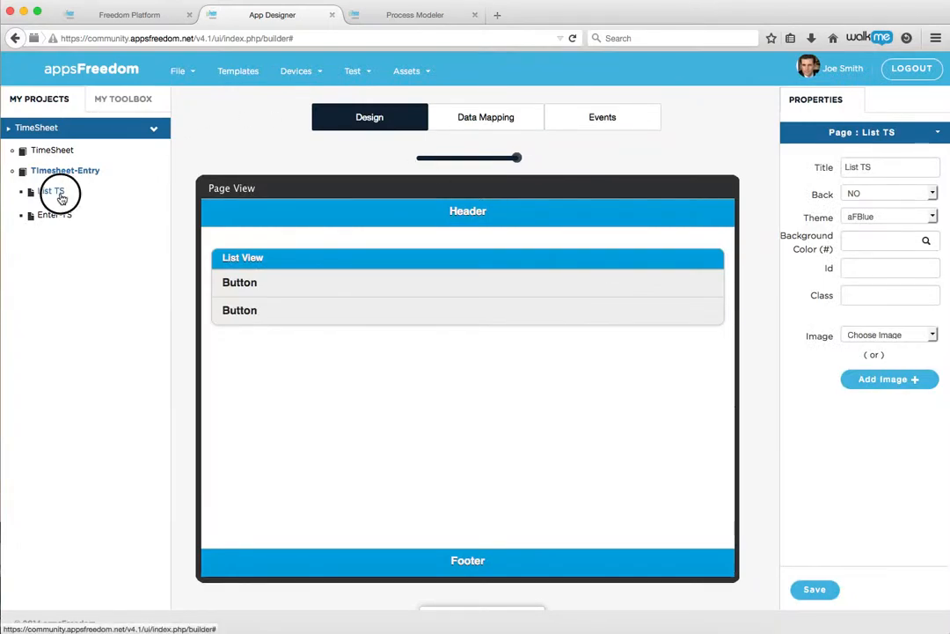
Check the Smartphones and Phablets targets under Devices and bring up the Test menu options
left_click(319, 79)
mouse_move(322, 100)
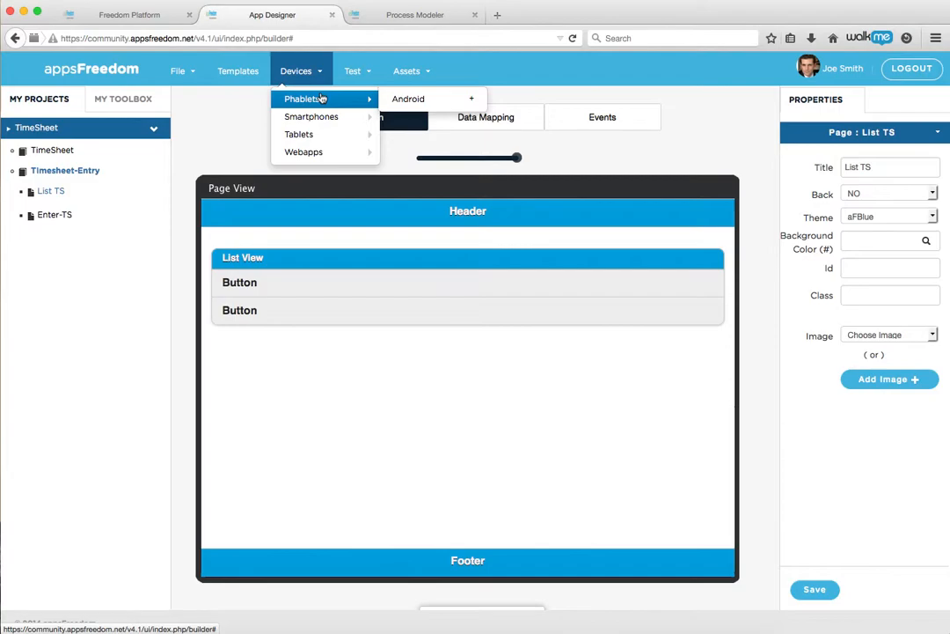
mouse_move(321, 132)
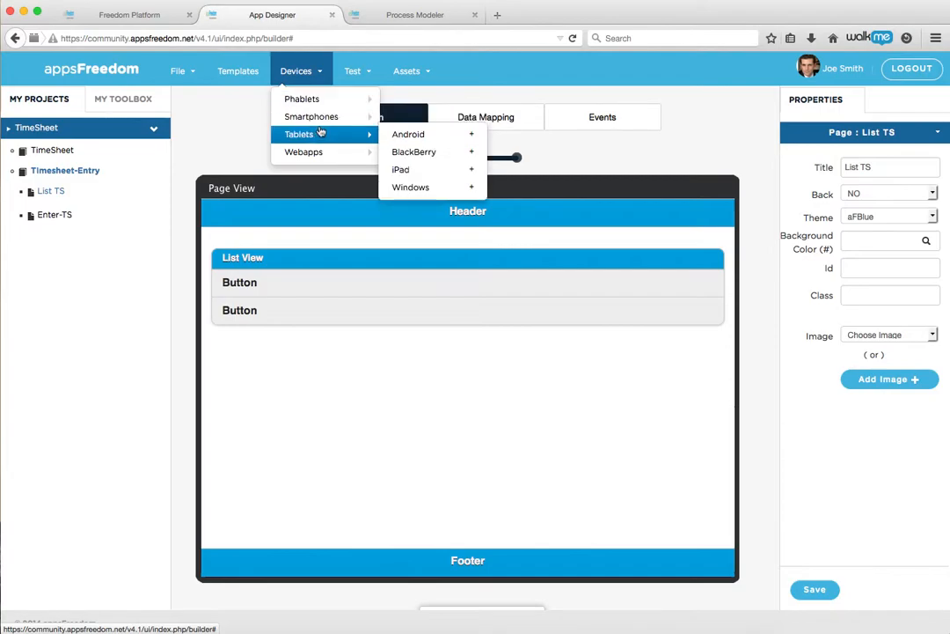
mouse_move(320, 154)
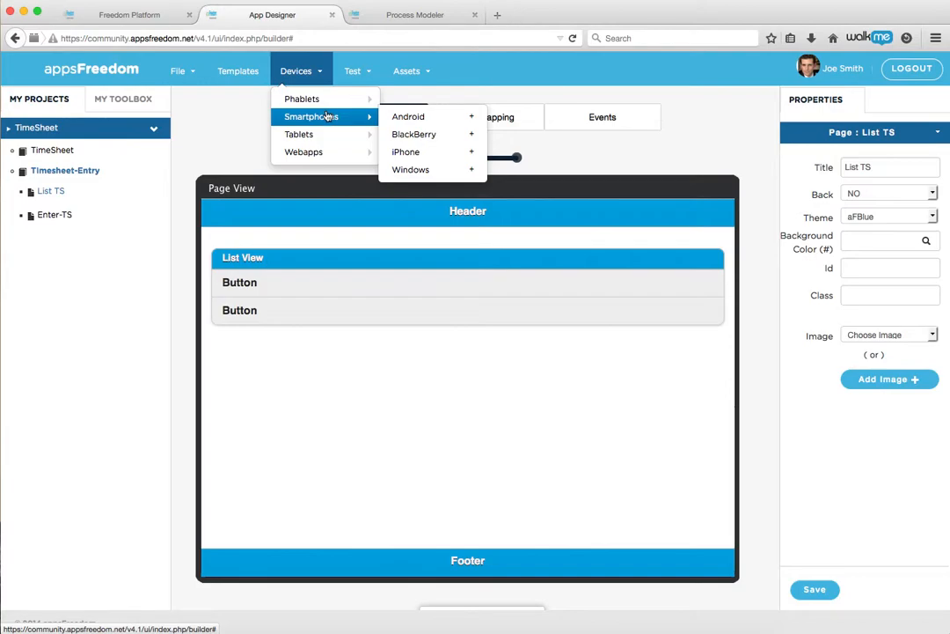
left_click(362, 74)
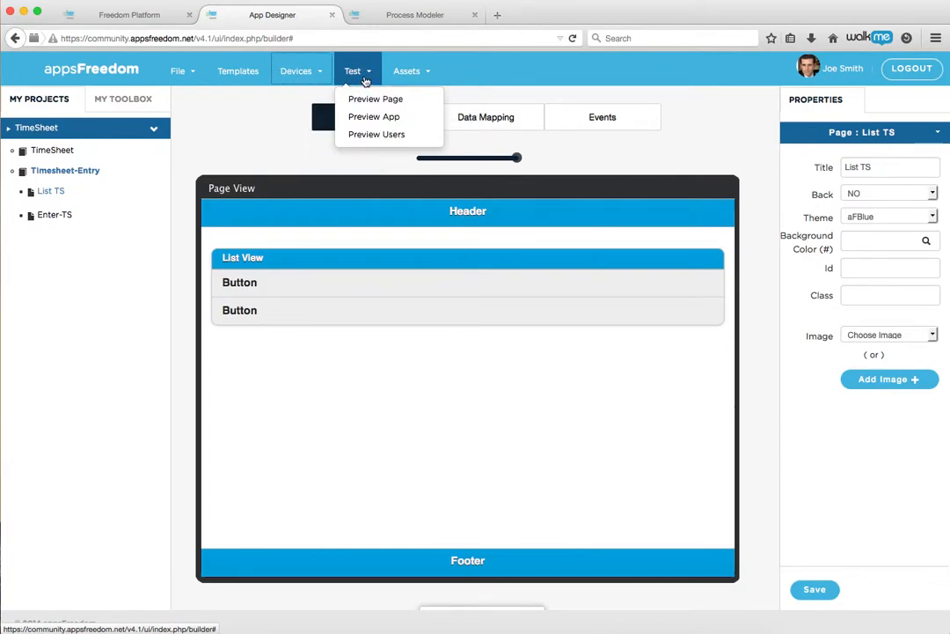
Preview the app in a new tab listing TimeSheet and Timesheet-Entry, then return to the designer
left_click(374, 117)
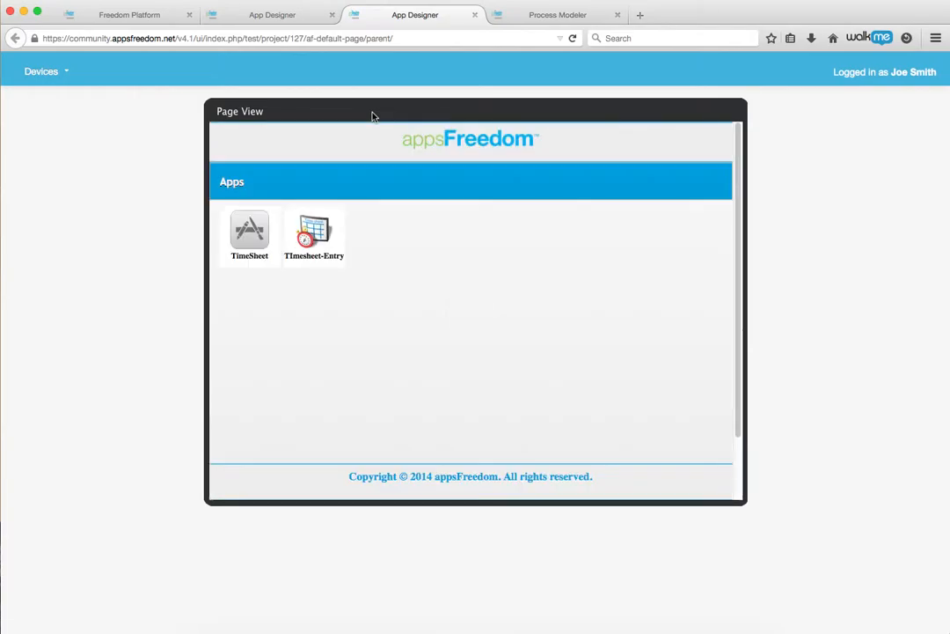
left_click(307, 18)
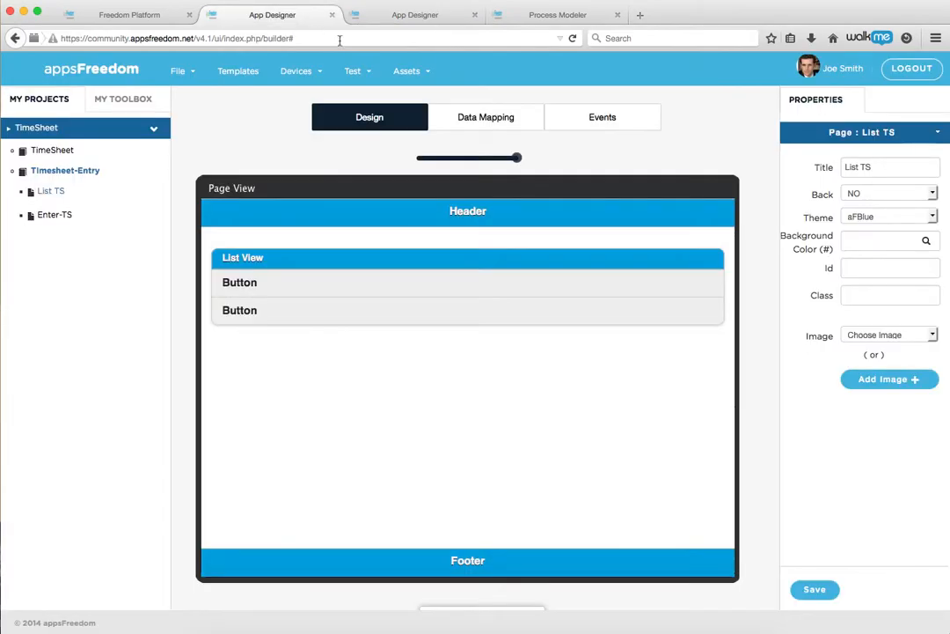
Glance at the Assets menu, open the single-button Enter-TS page, and right-click Timesheet-Entry for its options
left_click(419, 72)
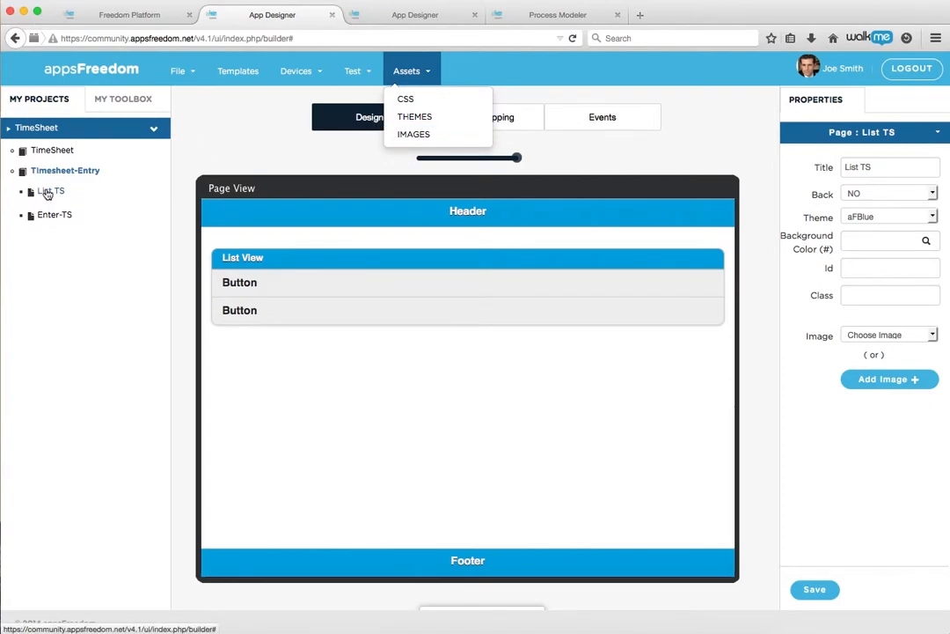
left_click(197, 123)
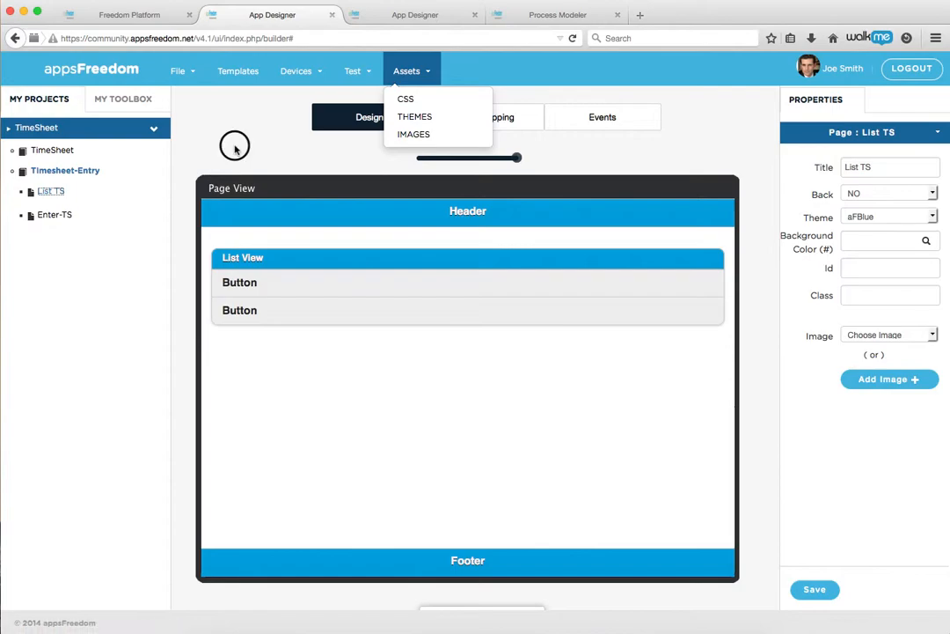
left_click(54, 214)
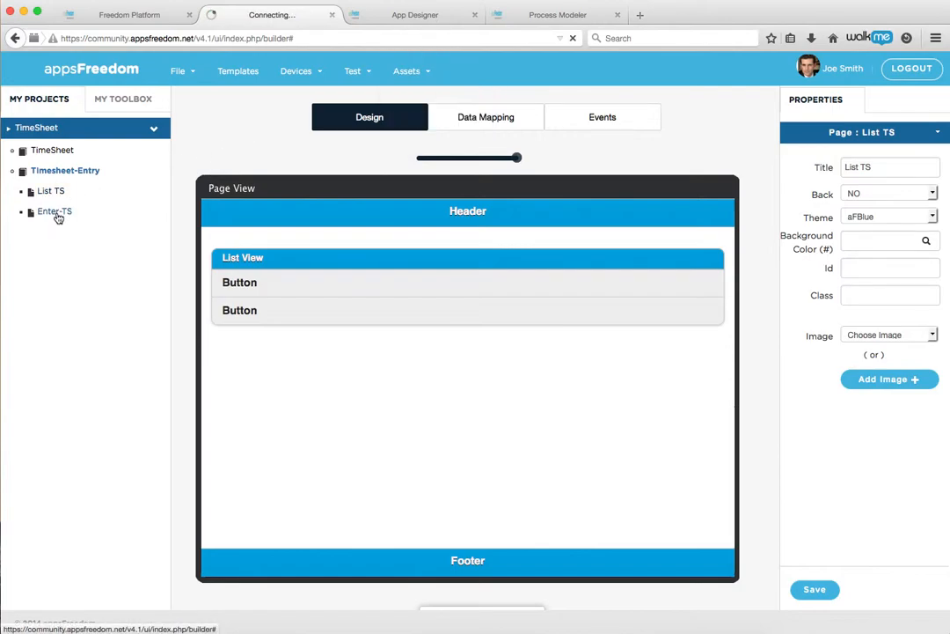
right_click(99, 176)
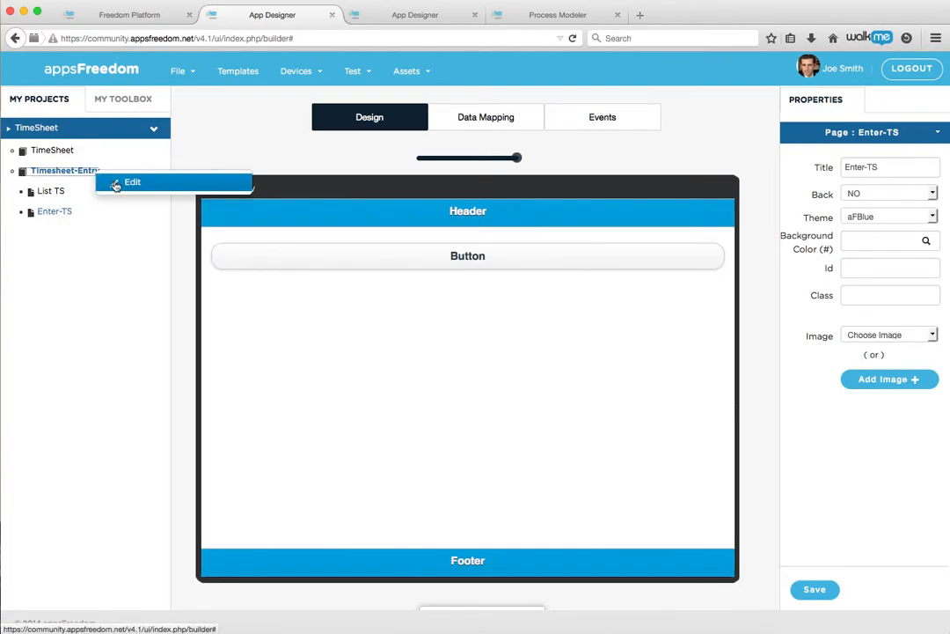
Set the Timesheet-Entry app's Default View to Smartphones-iPhone and save the app settings
left_click(113, 181)
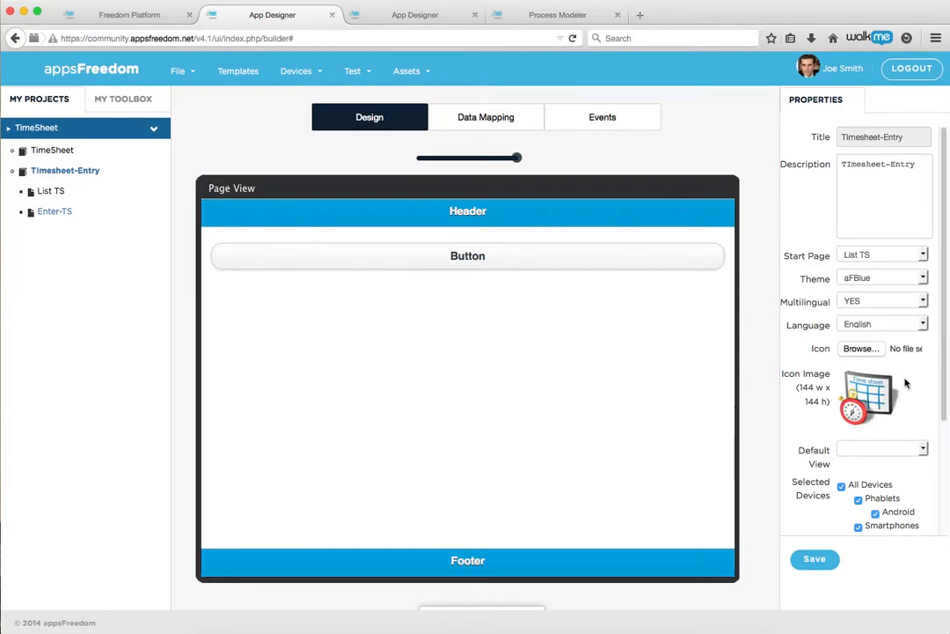
scroll(906, 383, "down", 3)
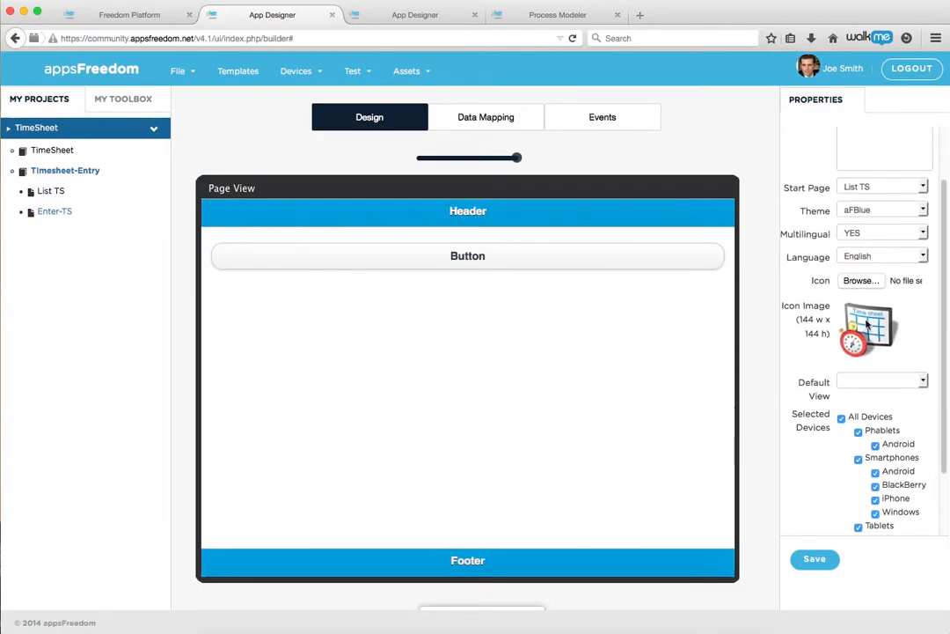
left_click(919, 381)
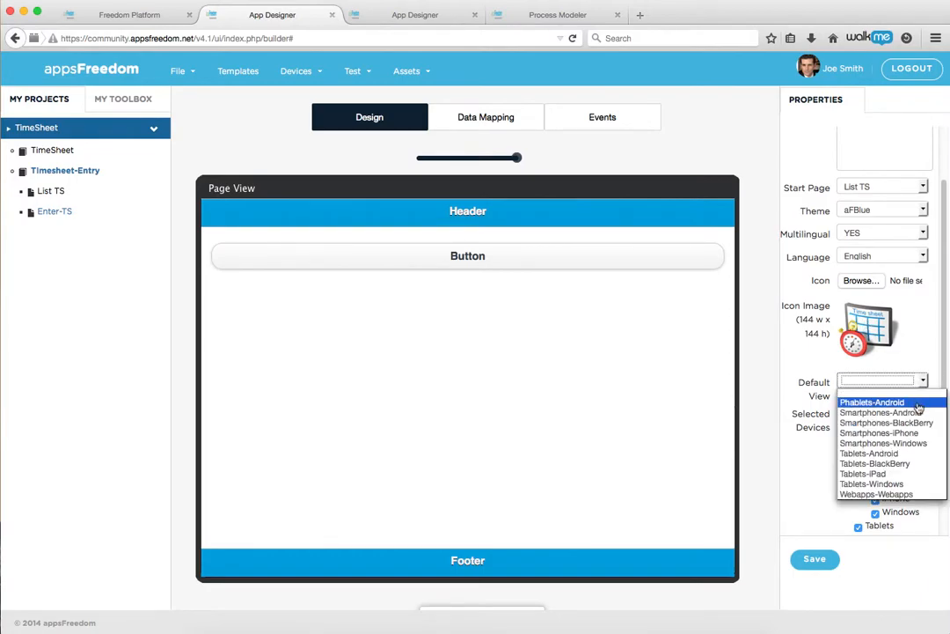
left_click(912, 434)
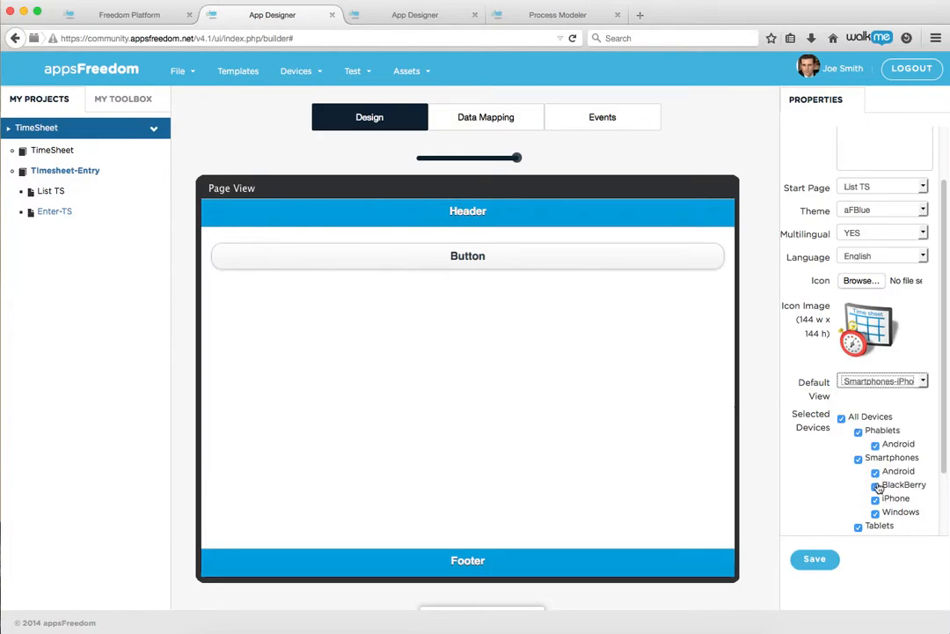
left_click(814, 557)
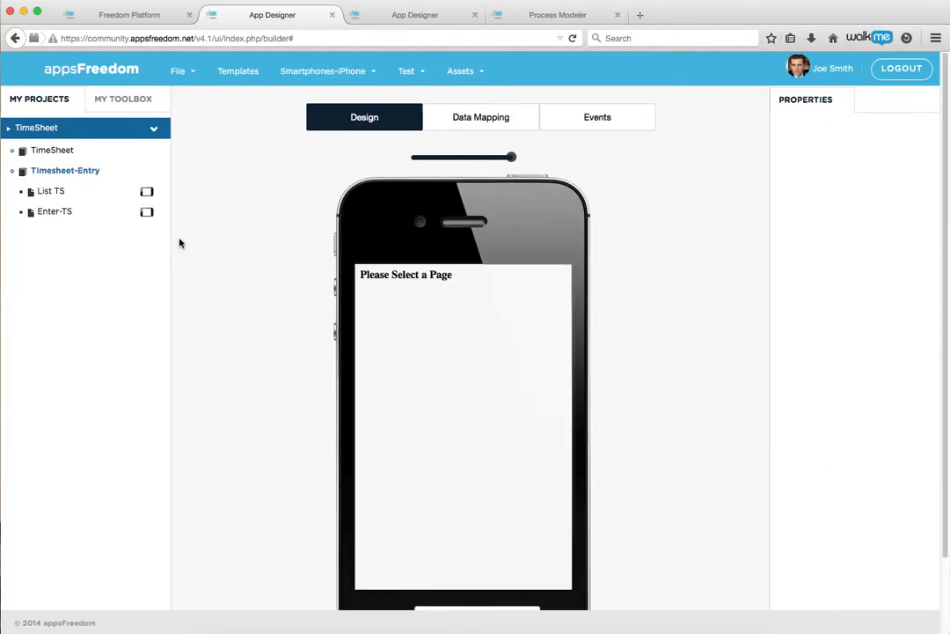
Drop two Standard Text Input widgets onto the Enter-TS iPhone page and move the Button beneath them
left_click(53, 213)
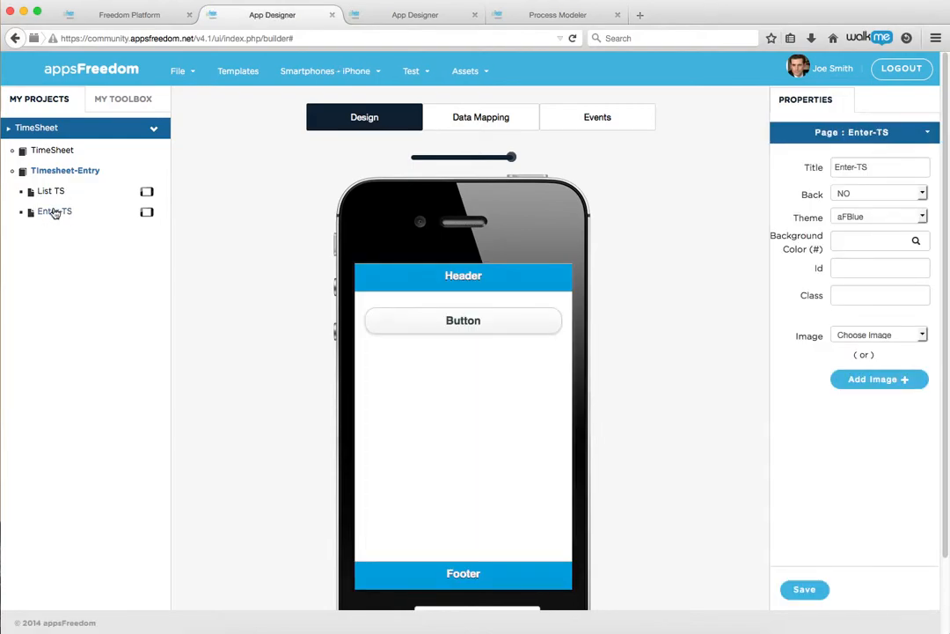
left_click(109, 102)
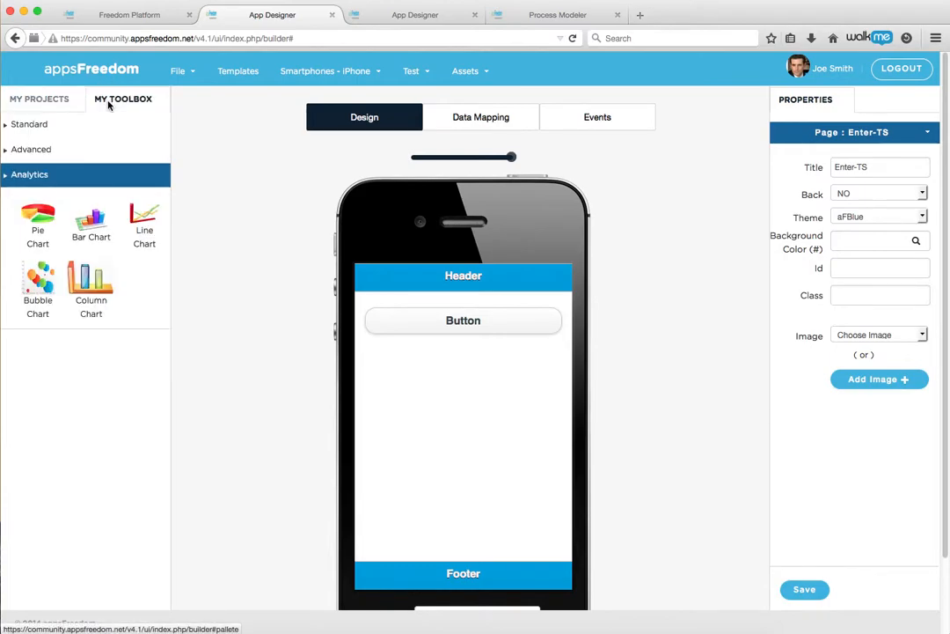
left_click(35, 126)
left_click_drag(136, 308, 396, 364)
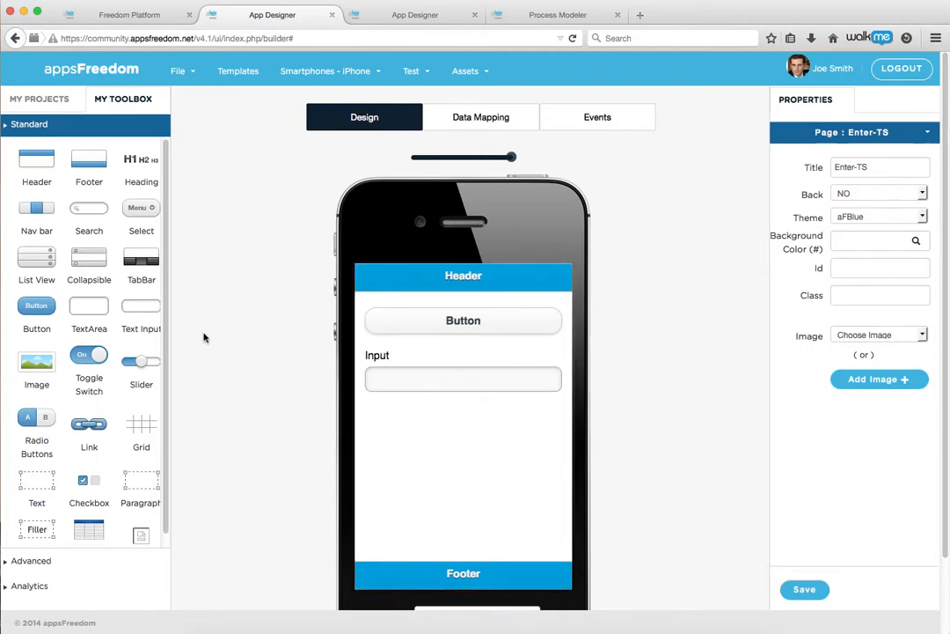
left_click_drag(141, 305, 414, 416)
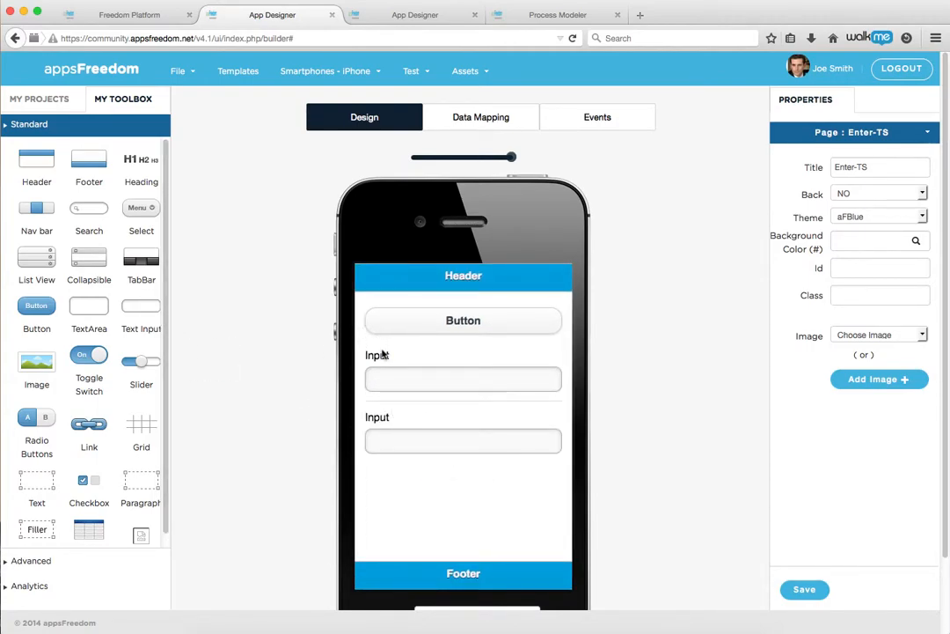
left_click_drag(401, 322, 398, 457)
left_click(373, 312)
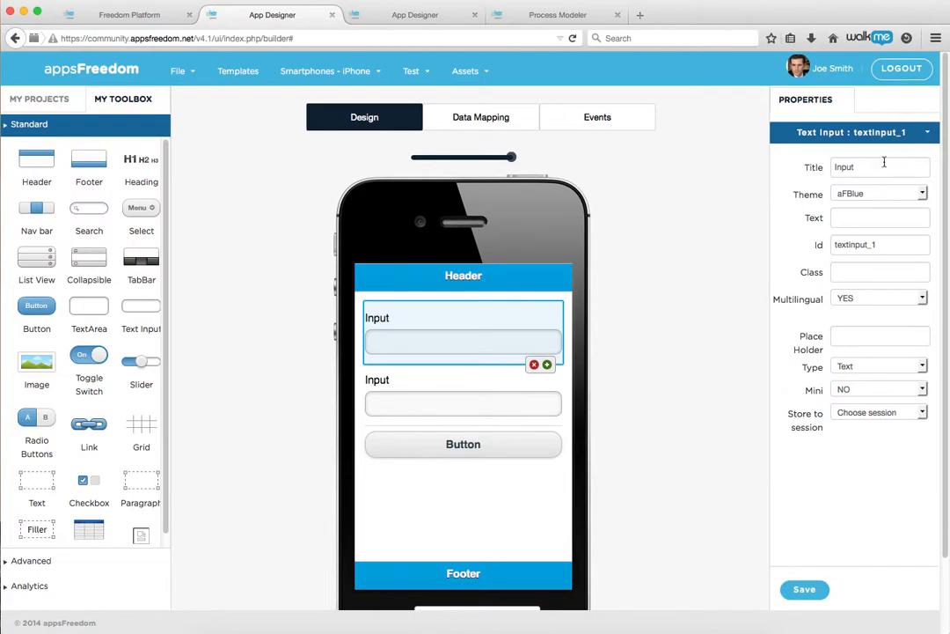
Title the first text input 'Monday' and save it
double_click(878, 166)
type("Monday")
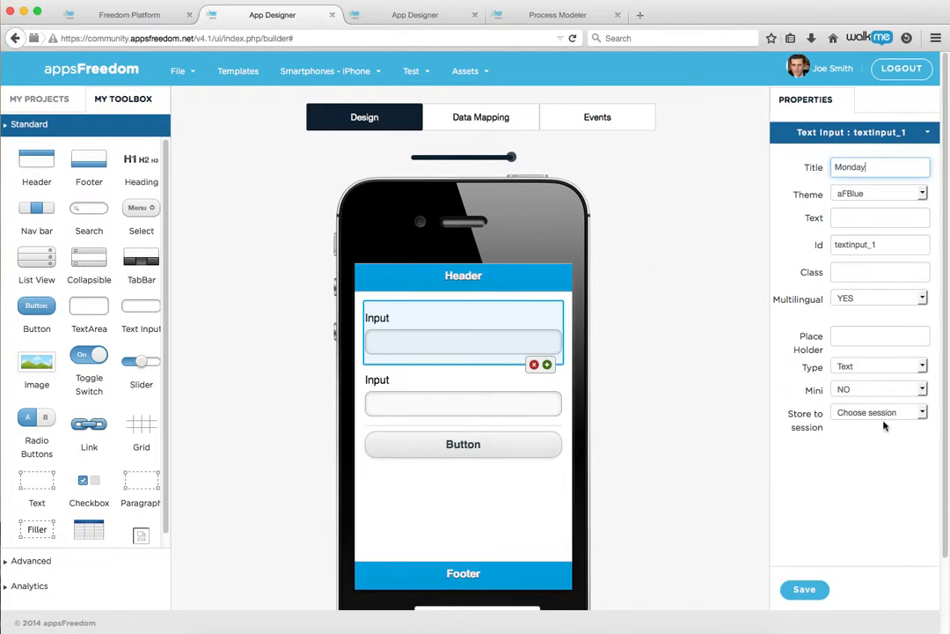
left_click(806, 592)
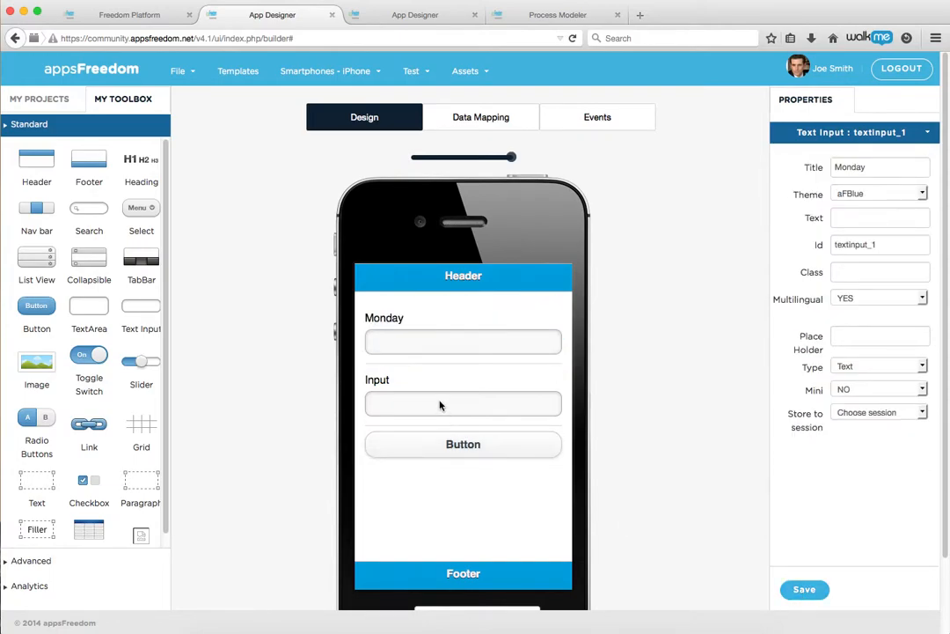
Title the second text input 'Tuesday' and save it
left_click(384, 378)
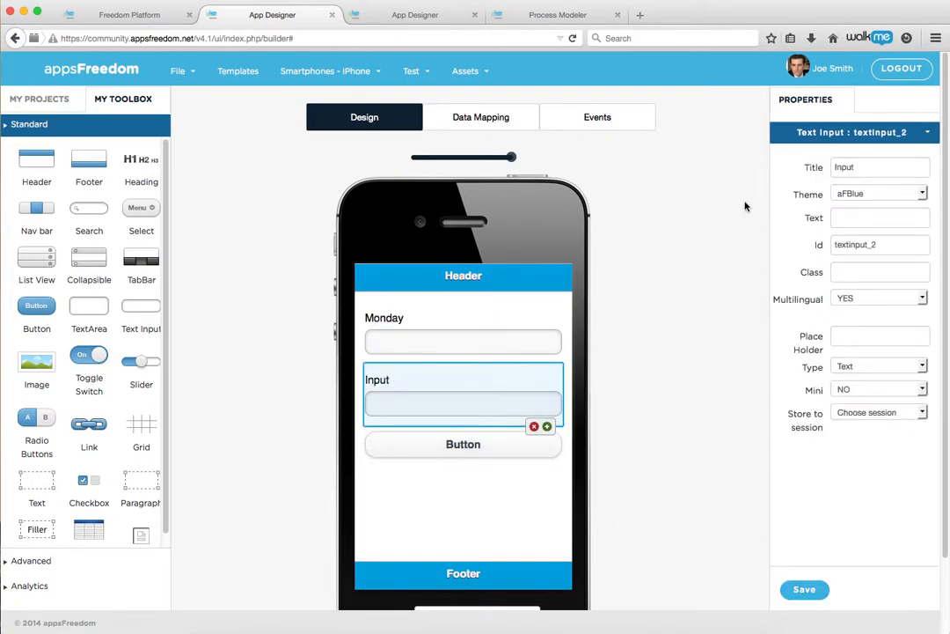
double_click(860, 167)
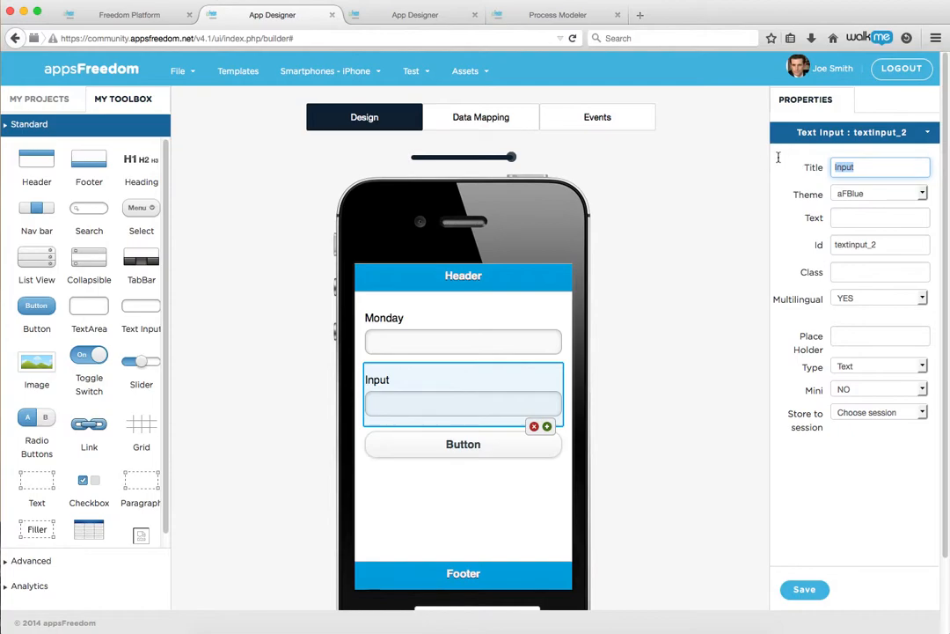
type("Tuesday")
left_click(800, 589)
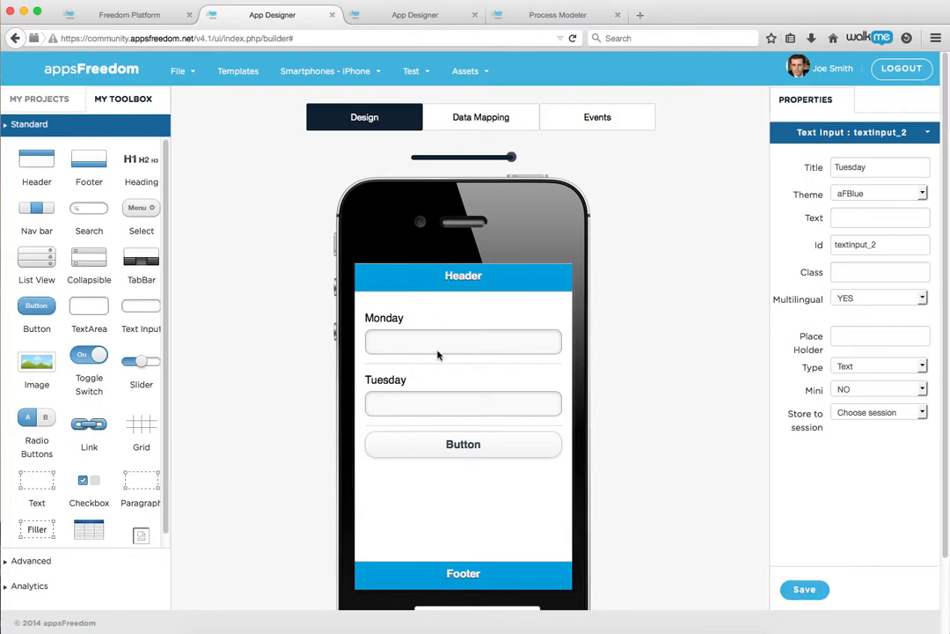
left_click(420, 85)
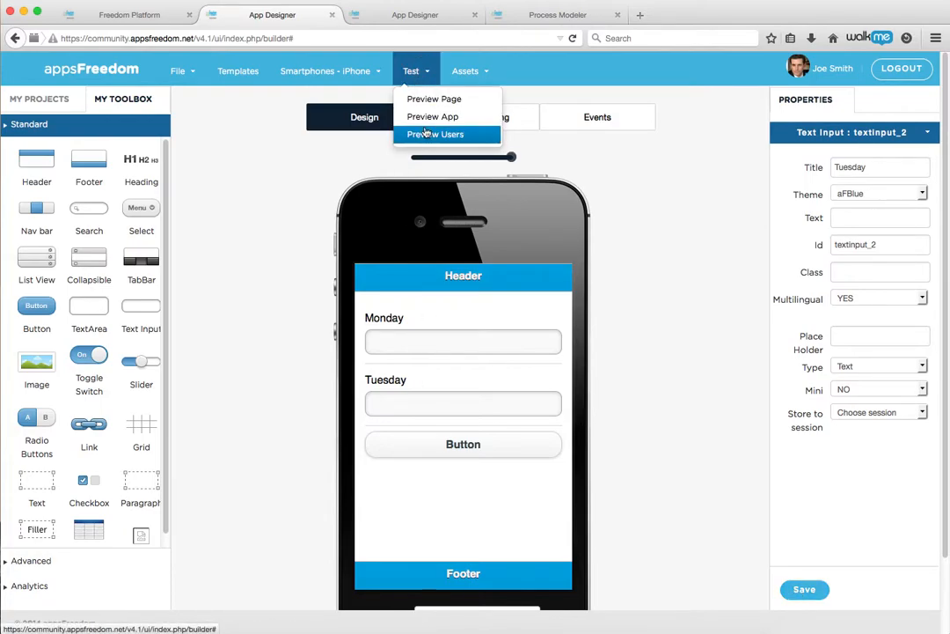
Preview the whole app on iPhone, launch Timesheet-Entry there, and return to the designer tab
left_click(422, 117)
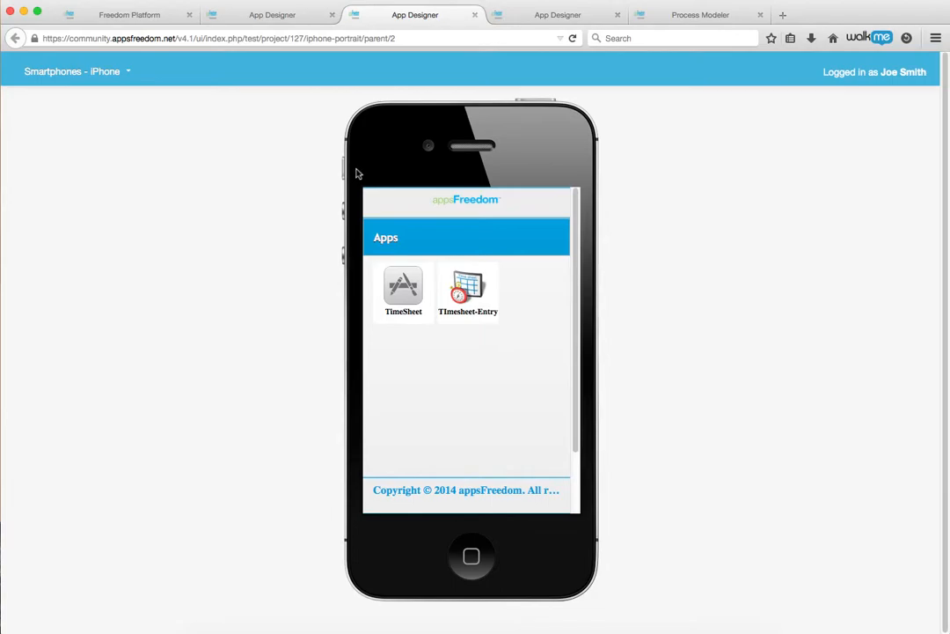
left_click(467, 287)
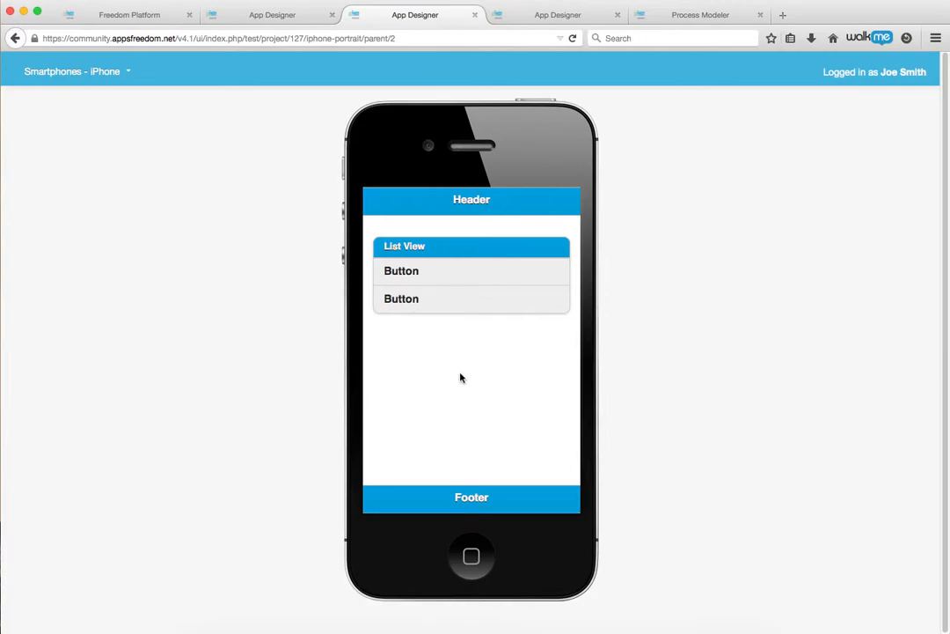
left_click(304, 15)
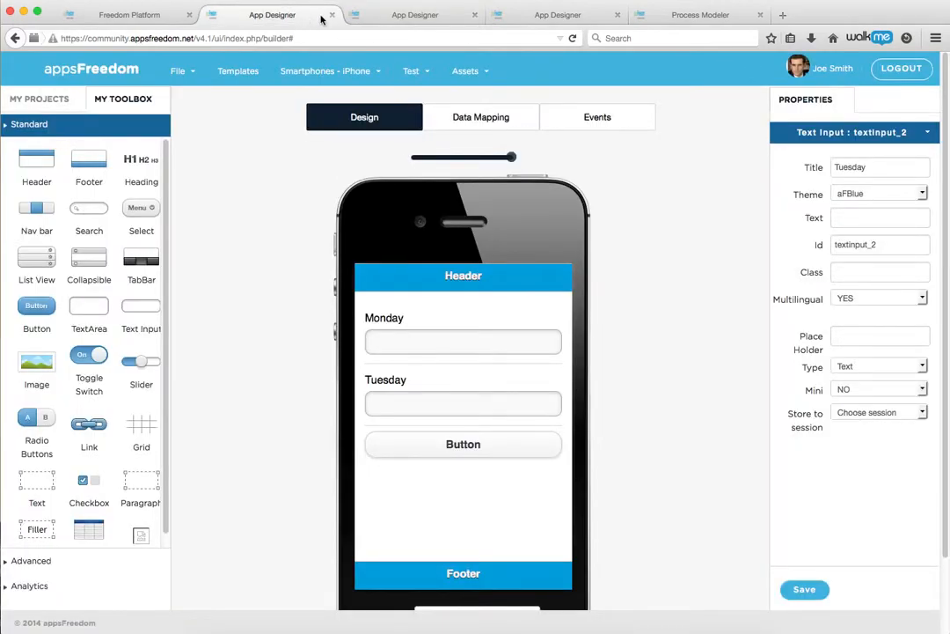